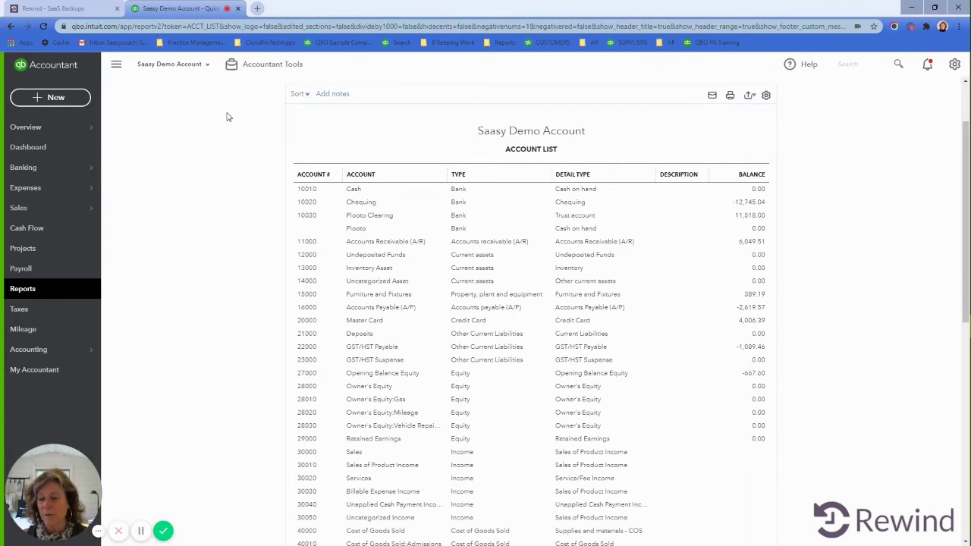
Step: Open the Advanced section of the company's Account and Settings
click(453, 43)
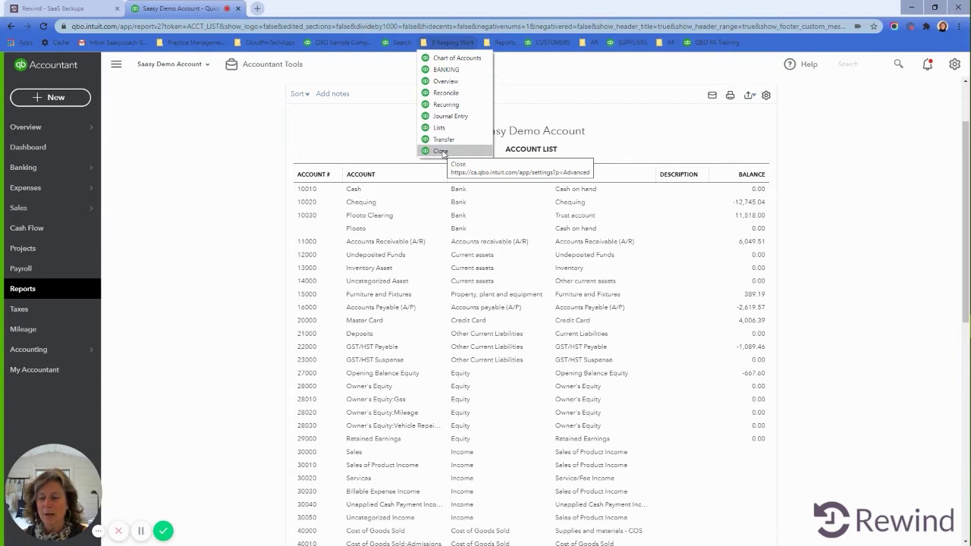
click(955, 64)
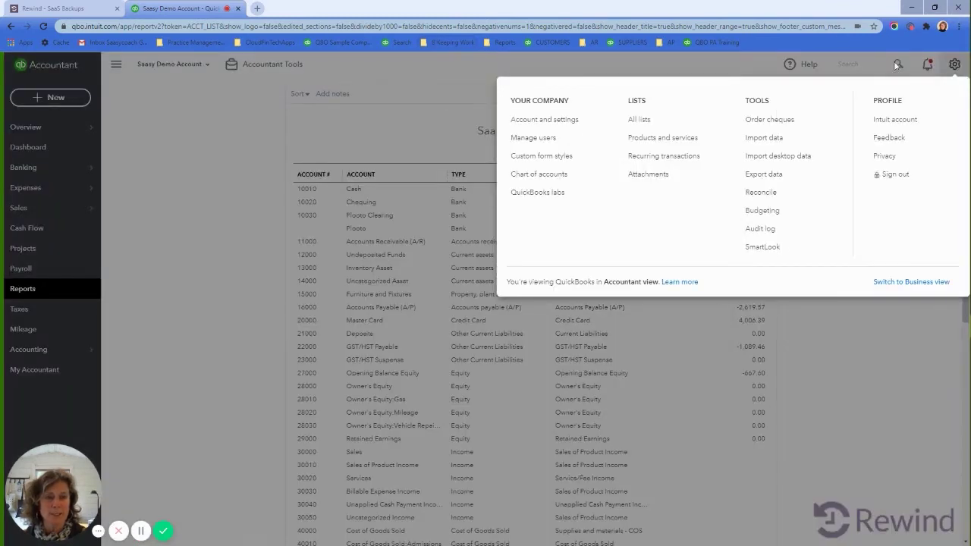
click(555, 123)
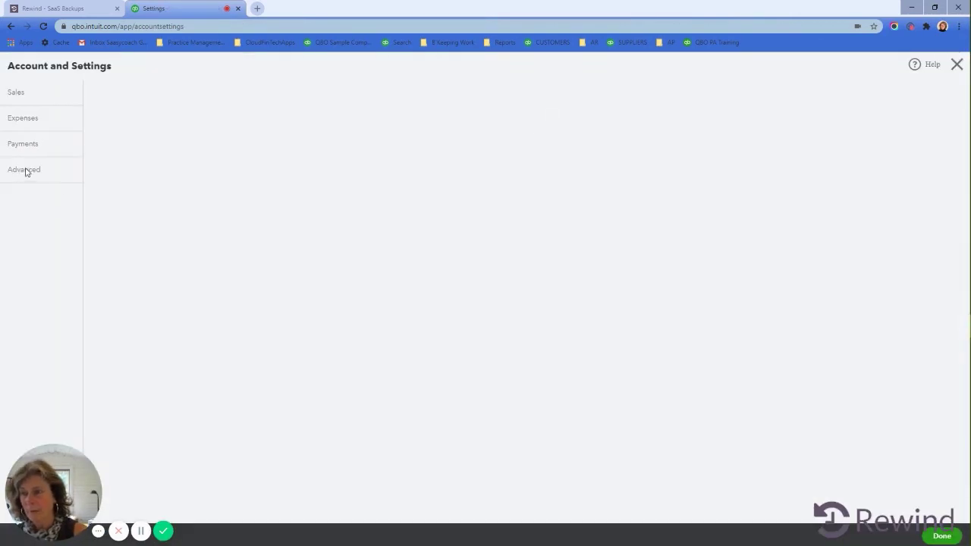
click(24, 171)
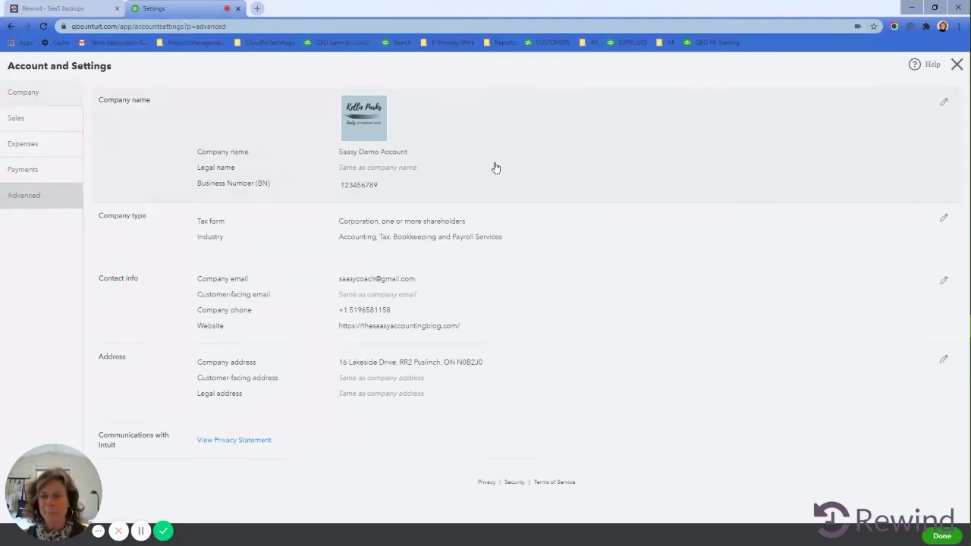
click(22, 198)
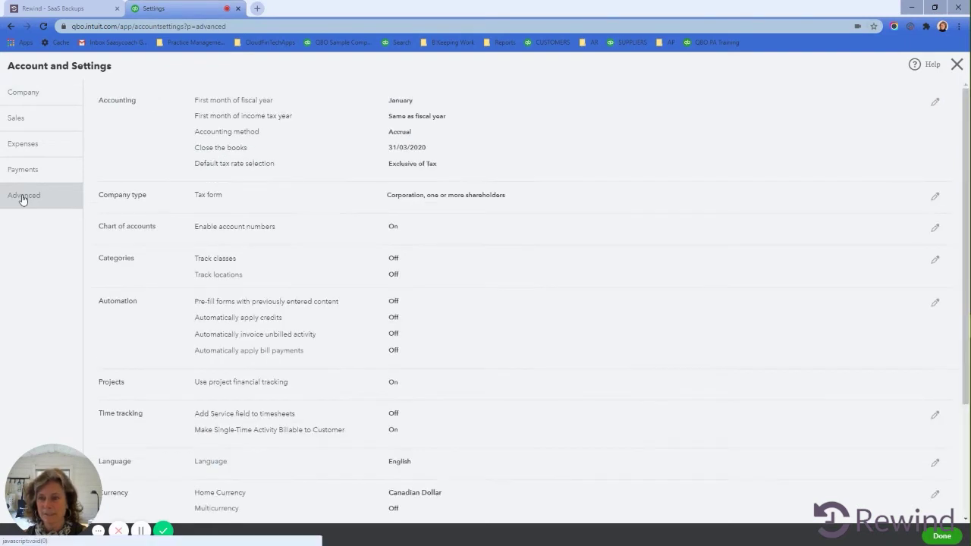
Step: Turn off Close the books in the Accounting settings, save the change and close Account and Settings
click(277, 153)
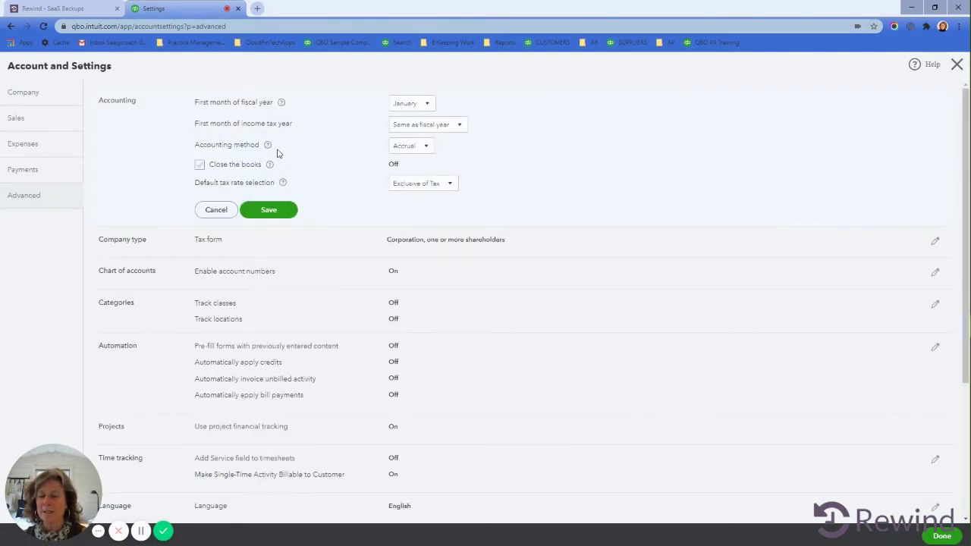
click(199, 165)
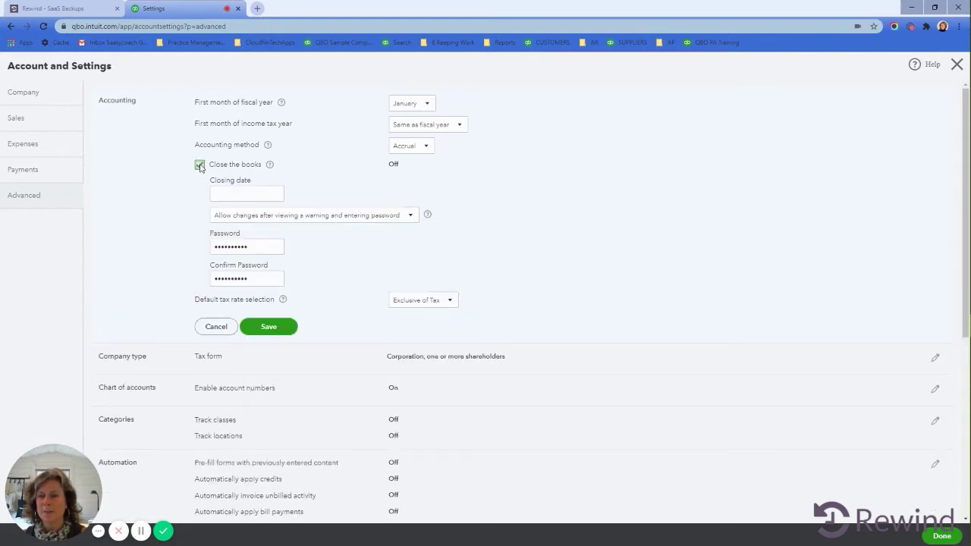
click(200, 165)
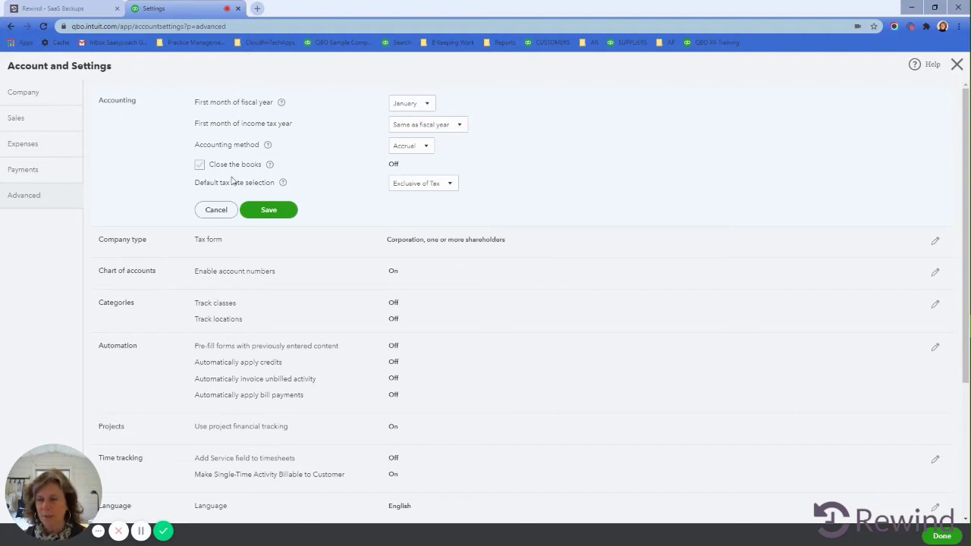
click(268, 211)
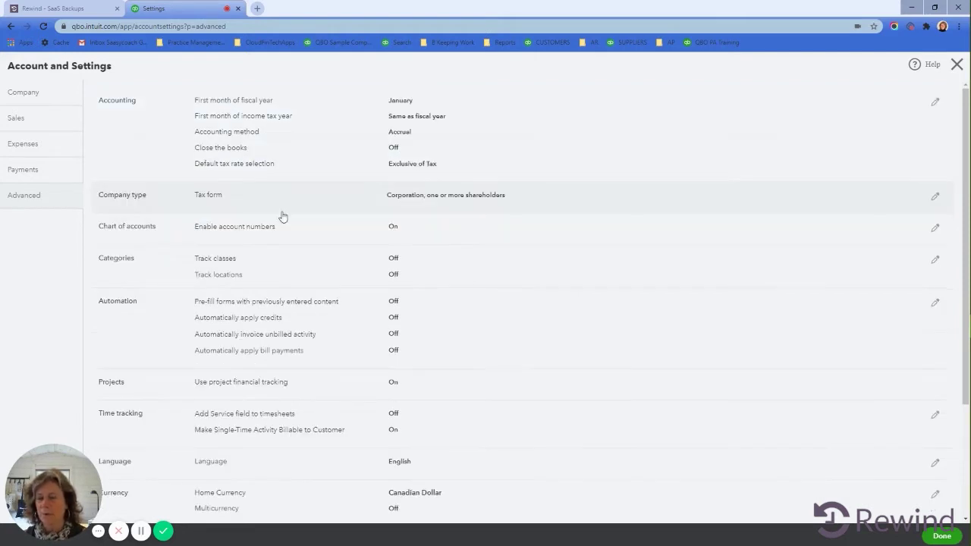
click(958, 66)
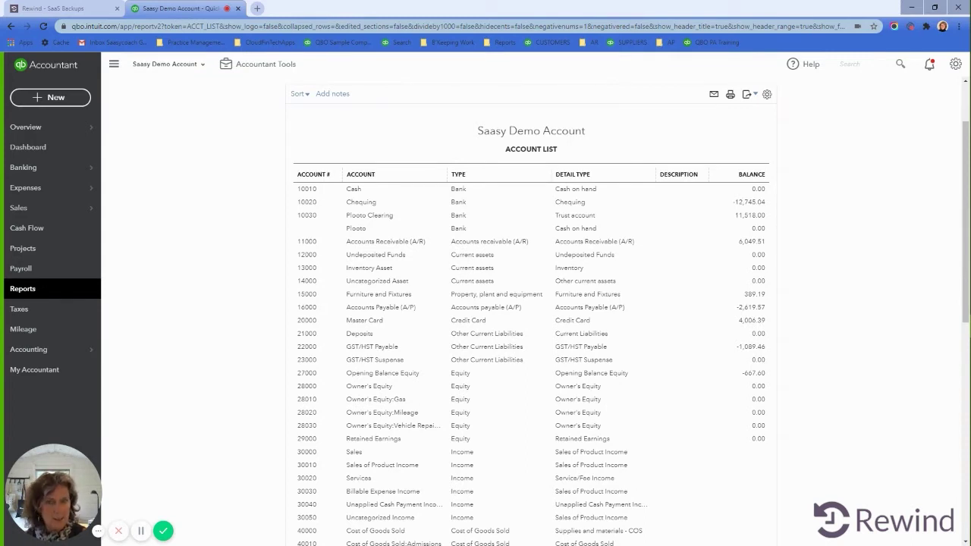
Step: Look through the Account List report and search the reports for the Product/Service List report to open it
scroll(774, 412, down, 1)
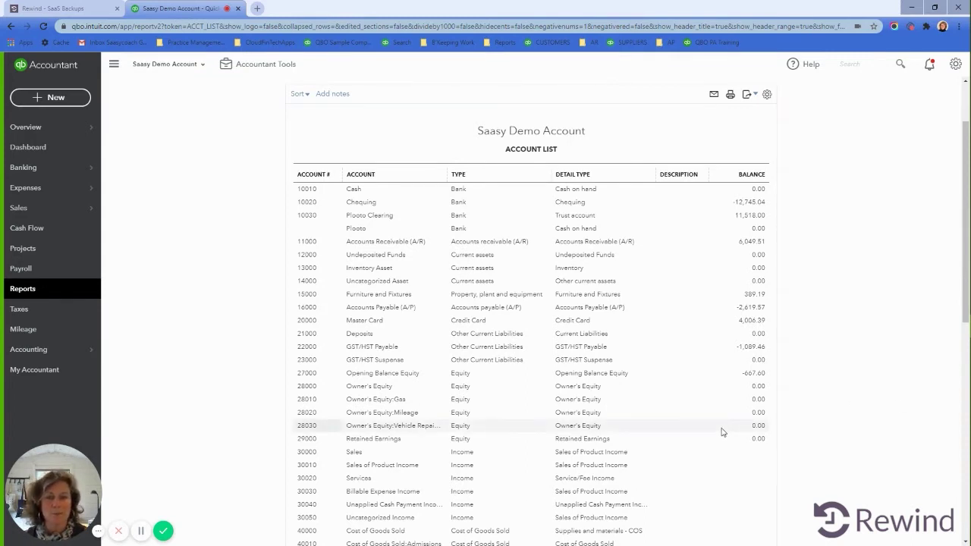
scroll(723, 432, down, 3)
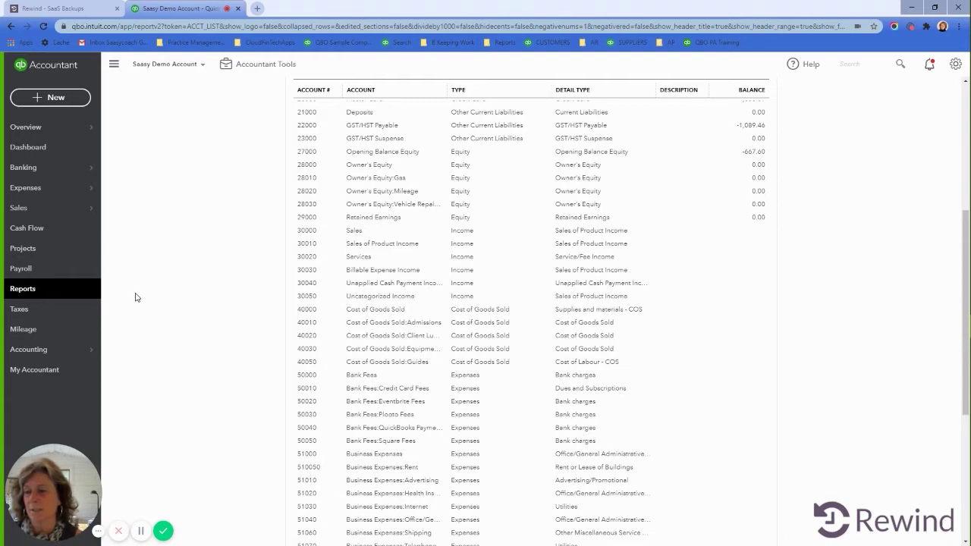
click(33, 295)
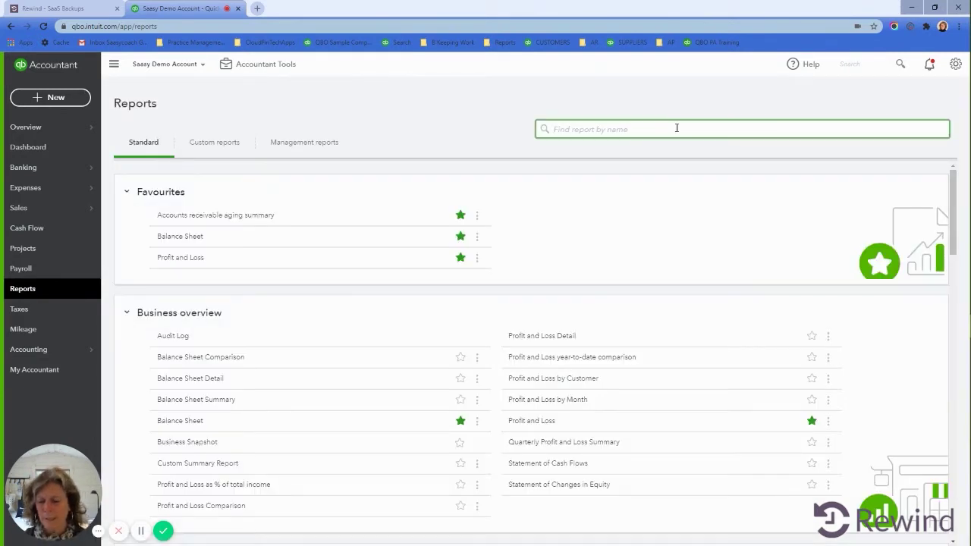
text(produ)
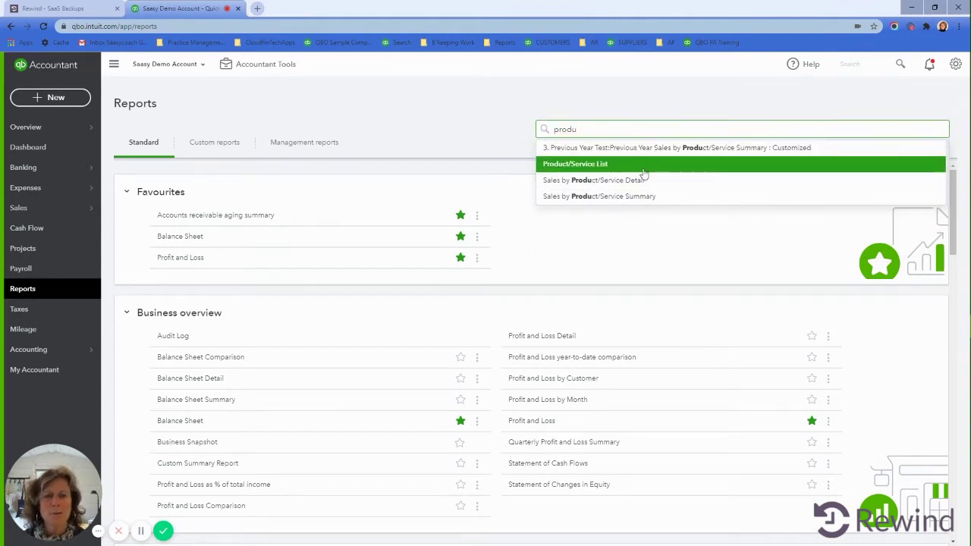
click(642, 170)
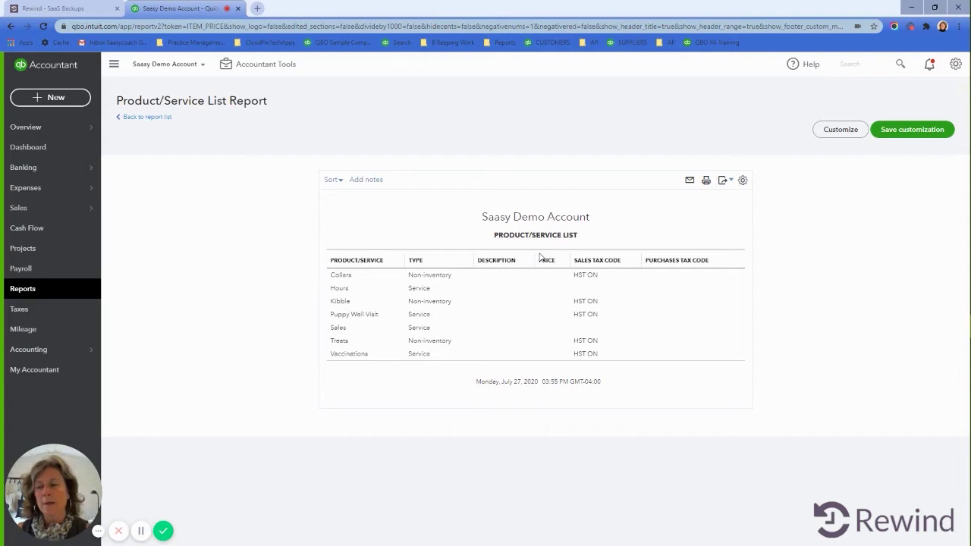
Step: Turn off Auto-add for the Blendable bank rule and save the rule
mouse_move(52, 165)
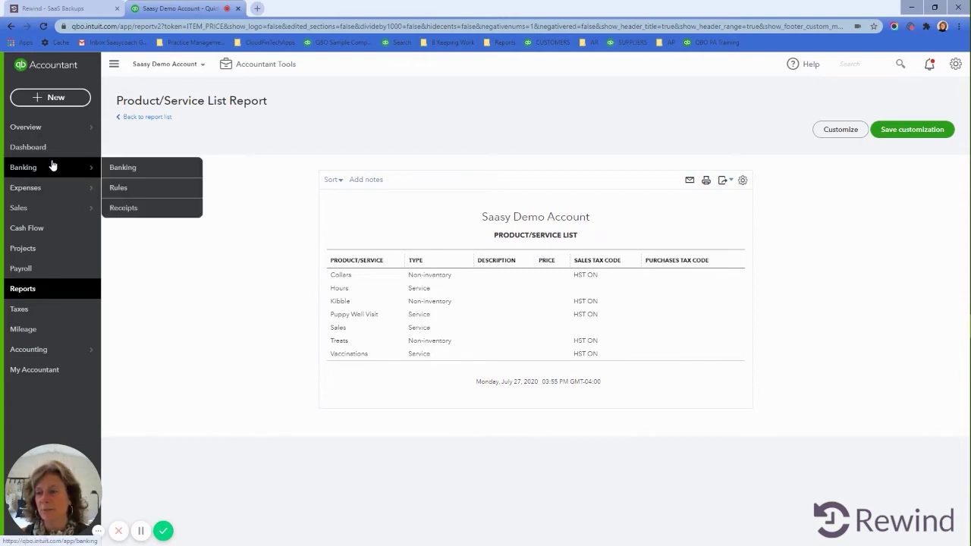
click(121, 189)
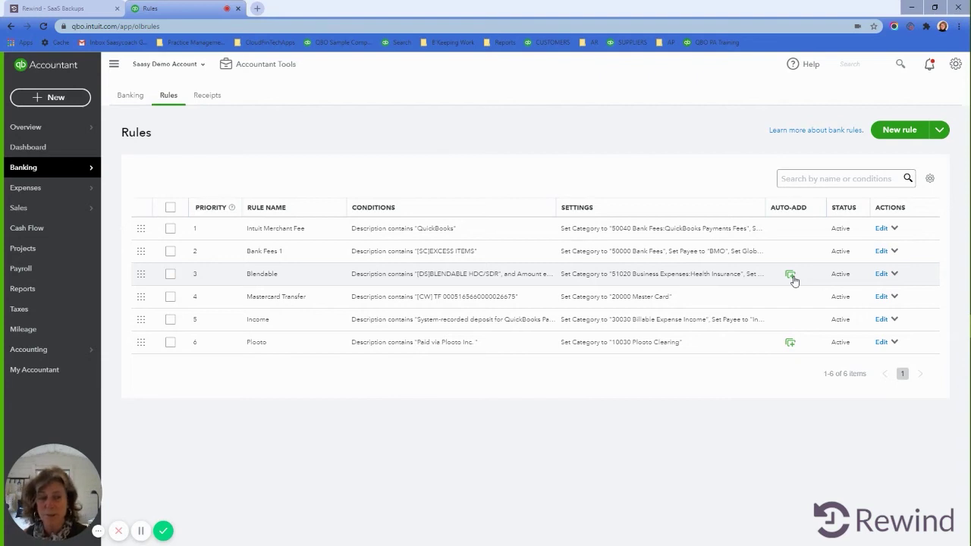
click(881, 274)
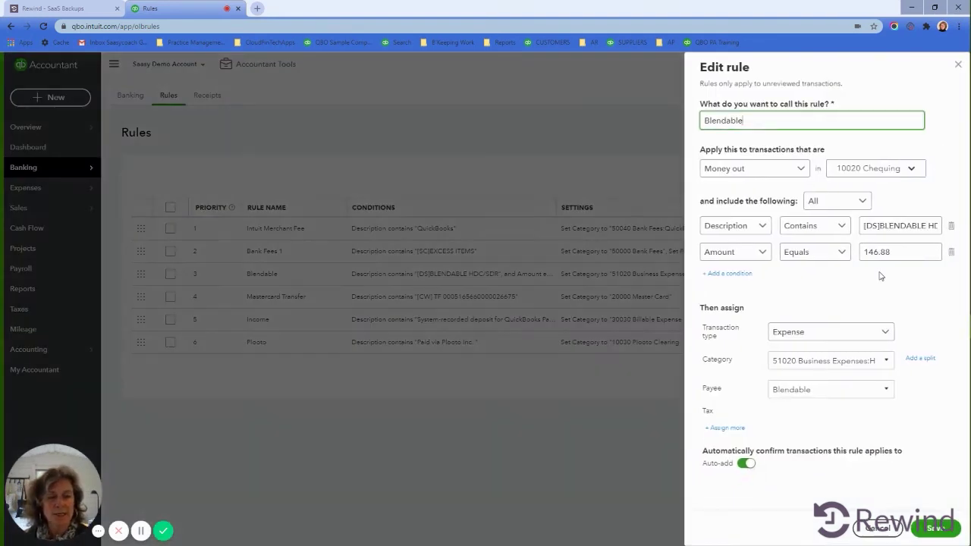
click(745, 475)
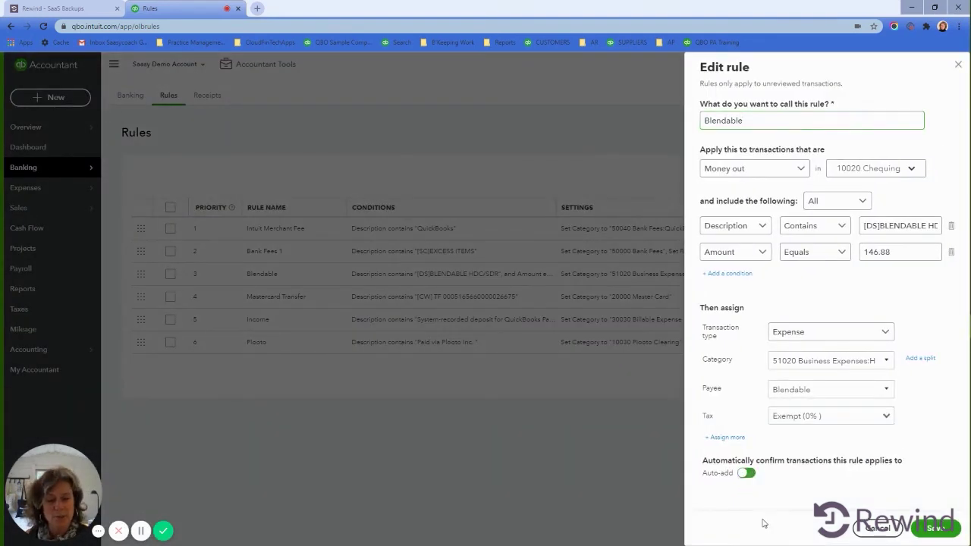
click(935, 529)
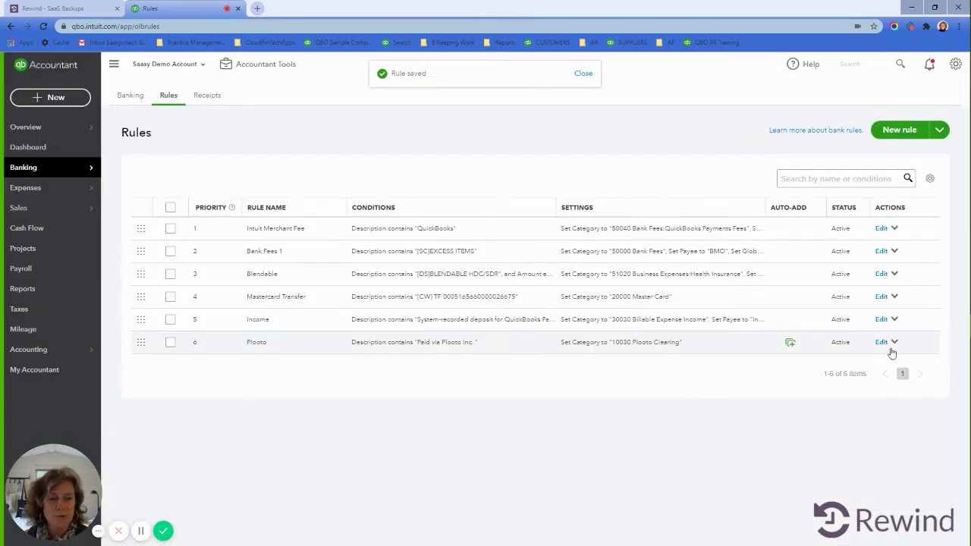
Step: Turn off Auto-add for the Plooto bank rule and save the rule
click(880, 342)
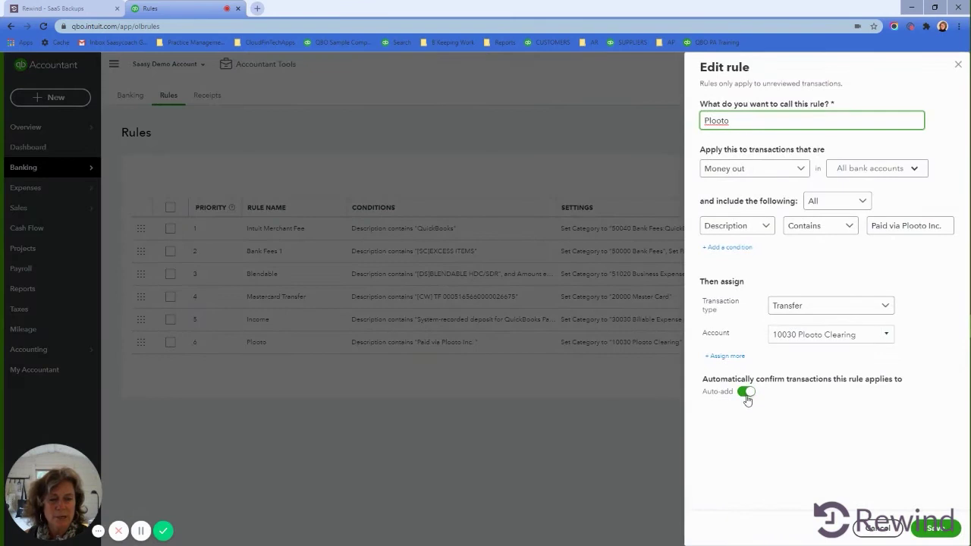
click(747, 392)
click(936, 526)
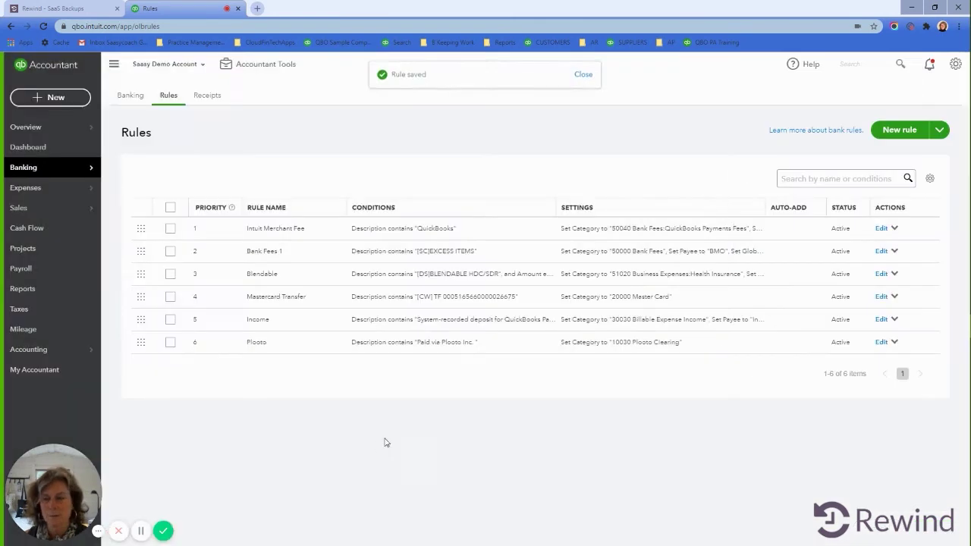
Step: Filter the reviewed bank transactions of the 10020 Chequing account to dates from 31/03/2020 to 27/07/2020
click(131, 99)
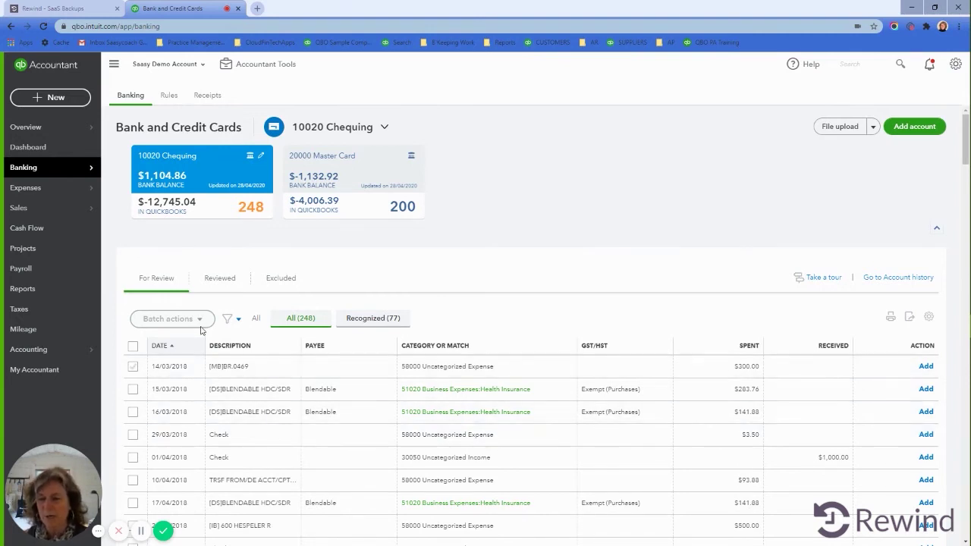
click(226, 281)
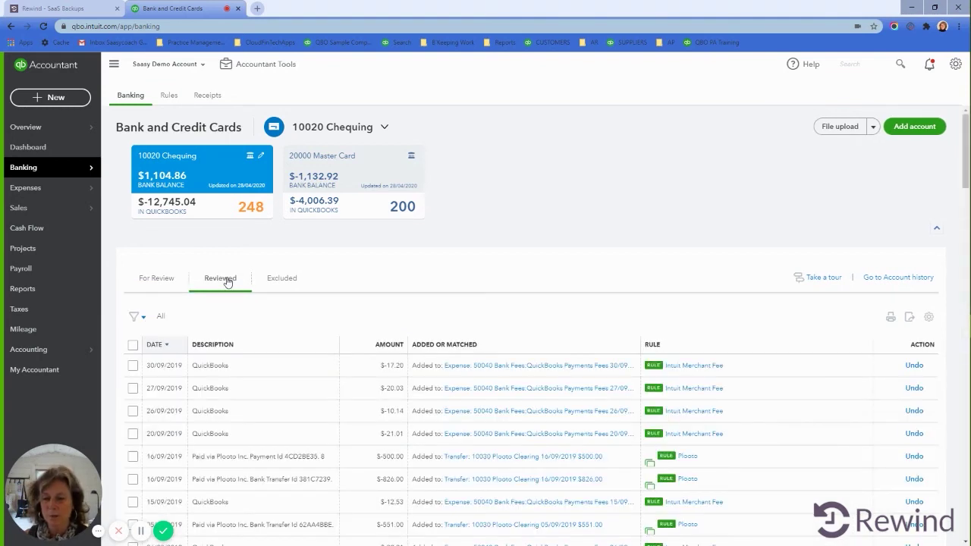
click(138, 318)
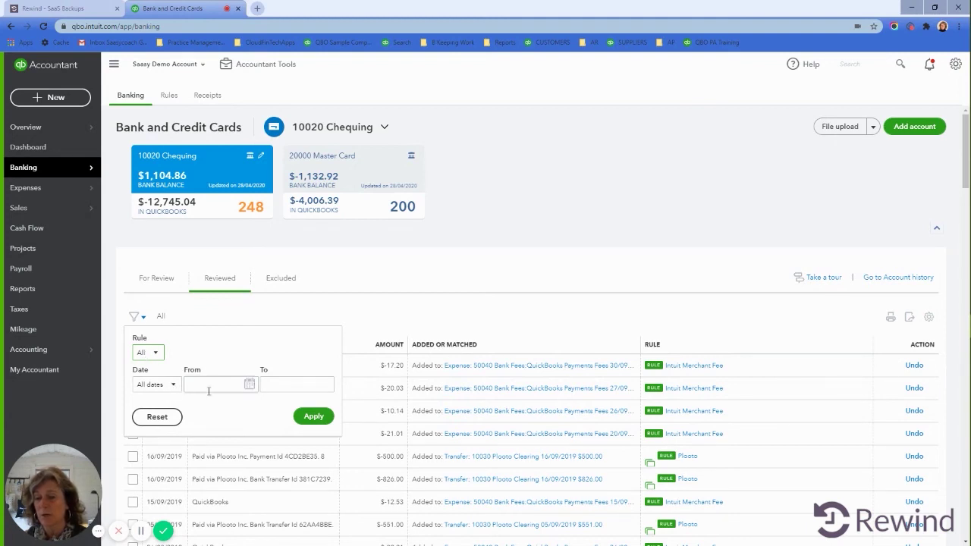
click(250, 385)
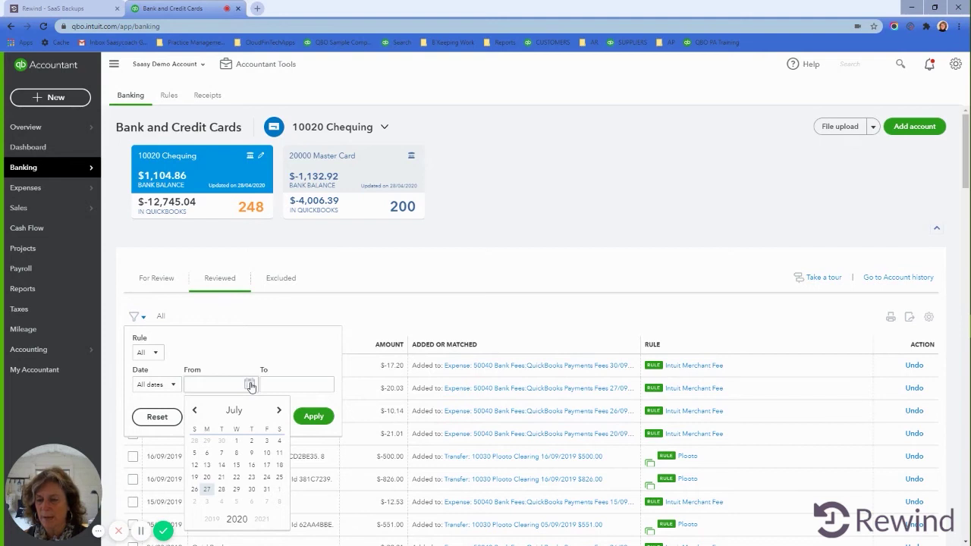
key(Page_Up)
key(Page_Up)
key(Page_Up)
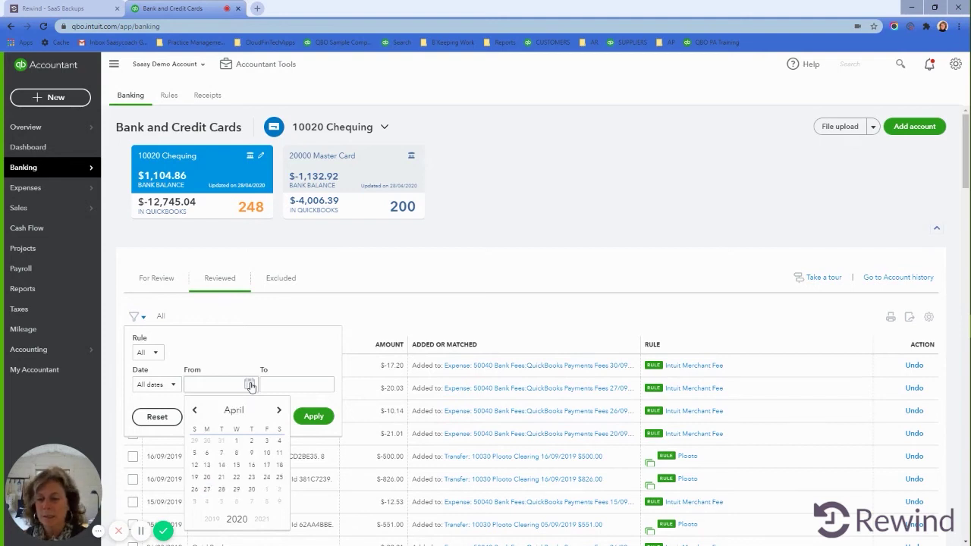
click(221, 441)
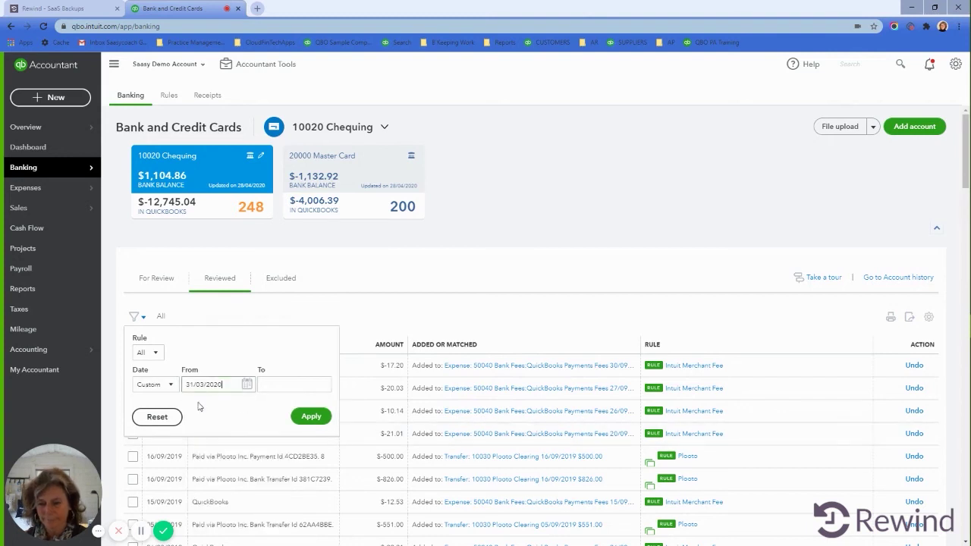
click(323, 385)
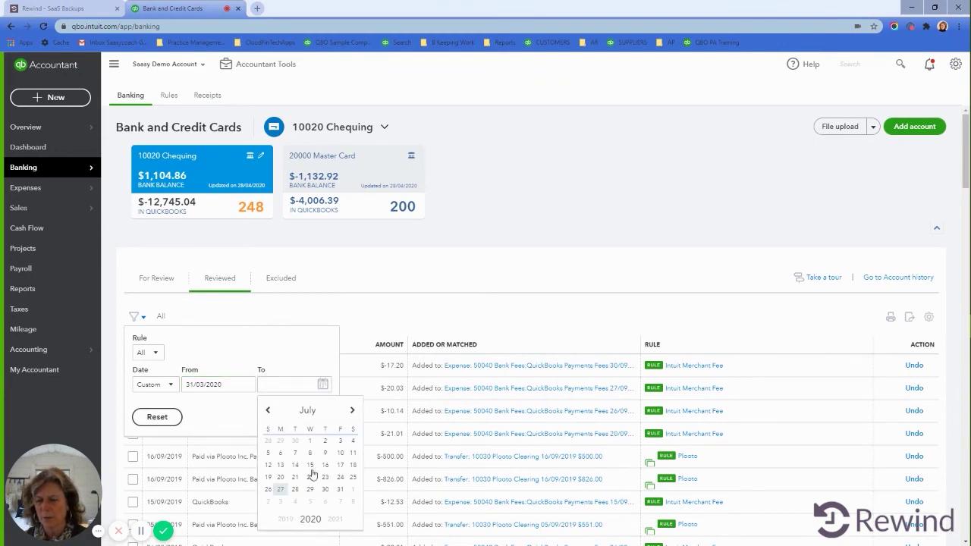
click(279, 489)
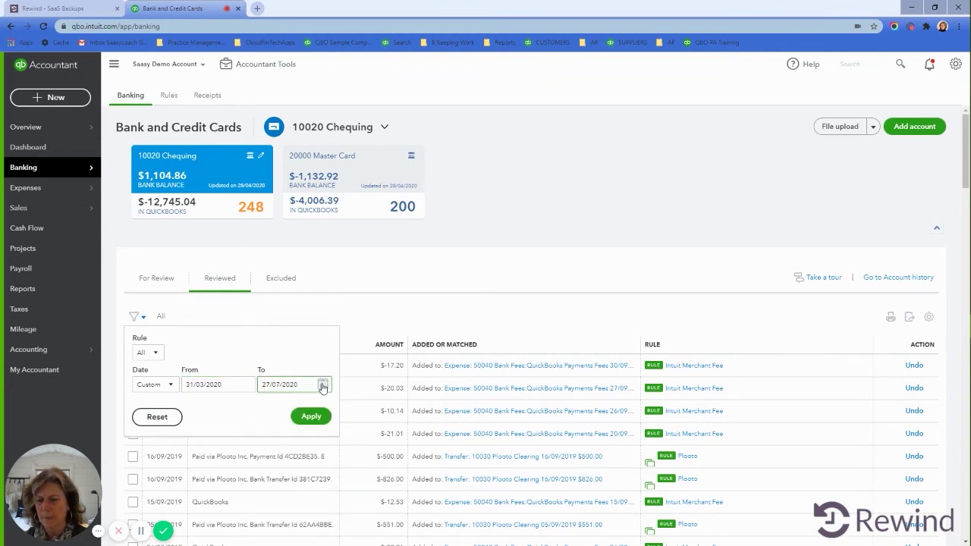
click(311, 416)
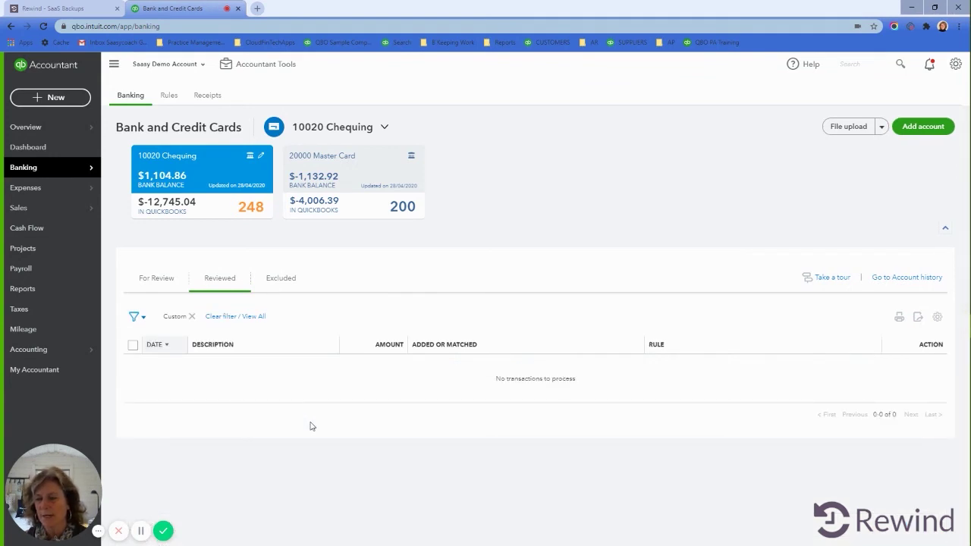
Step: Filter the reviewed transactions by last year's dates with the end date extended, covering 01/01/2019 to 27/07/2020
click(134, 318)
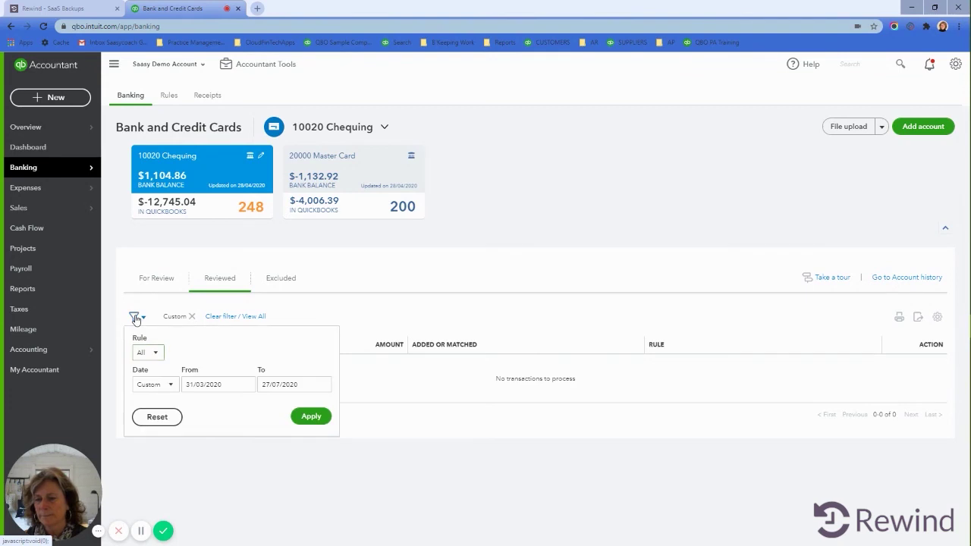
click(172, 388)
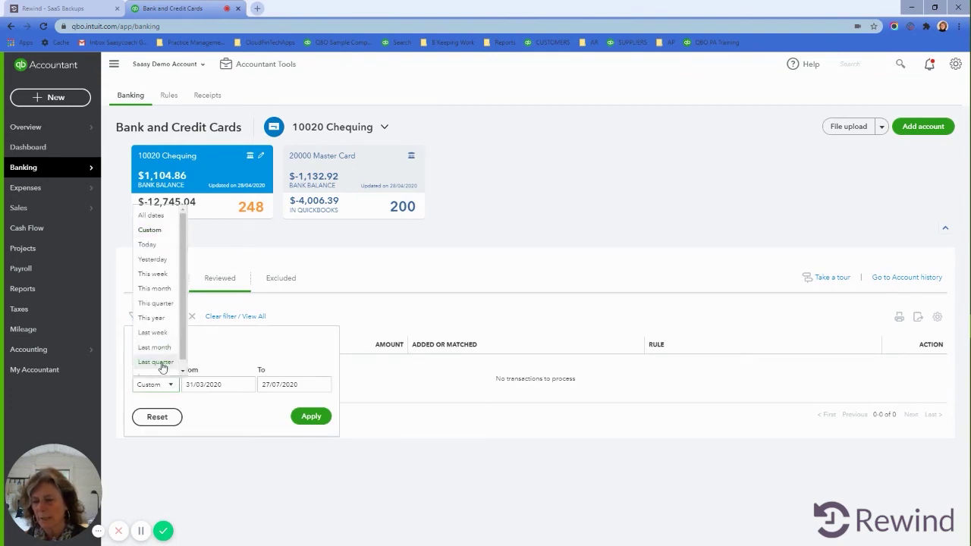
scroll(162, 367, down, 1)
click(155, 370)
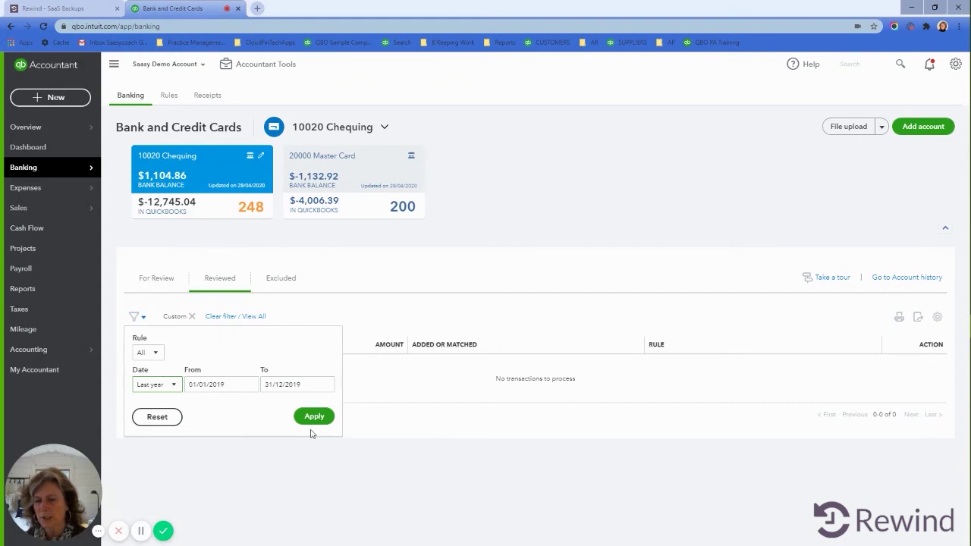
click(325, 386)
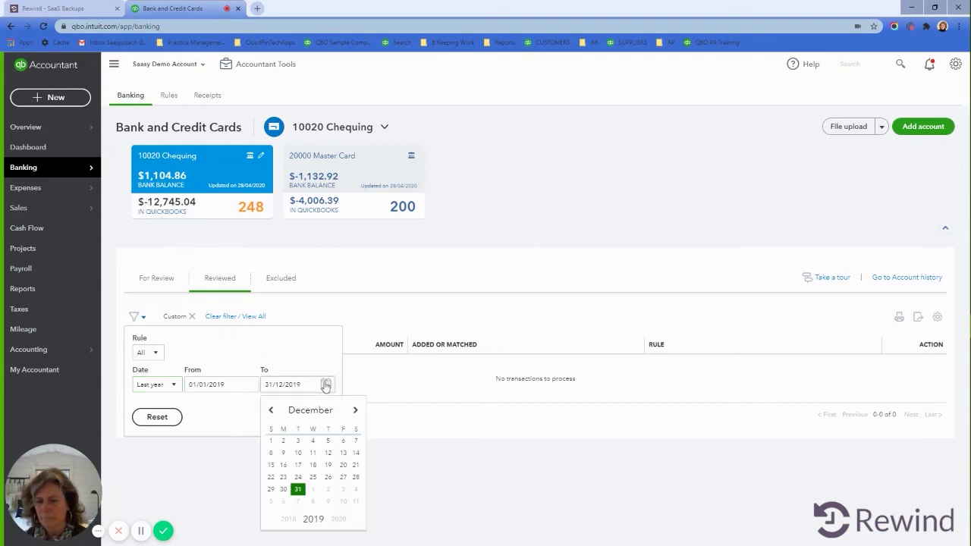
click(339, 519)
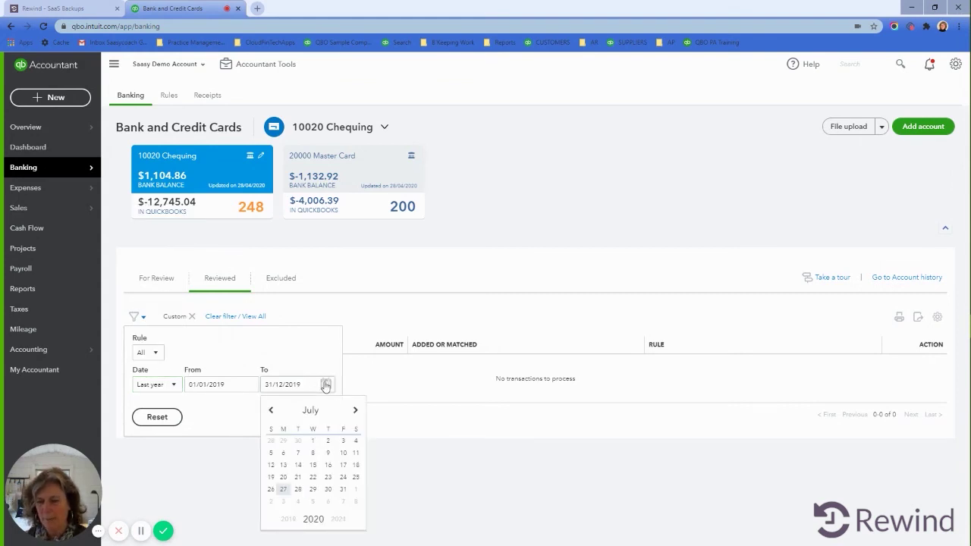
click(283, 489)
click(309, 424)
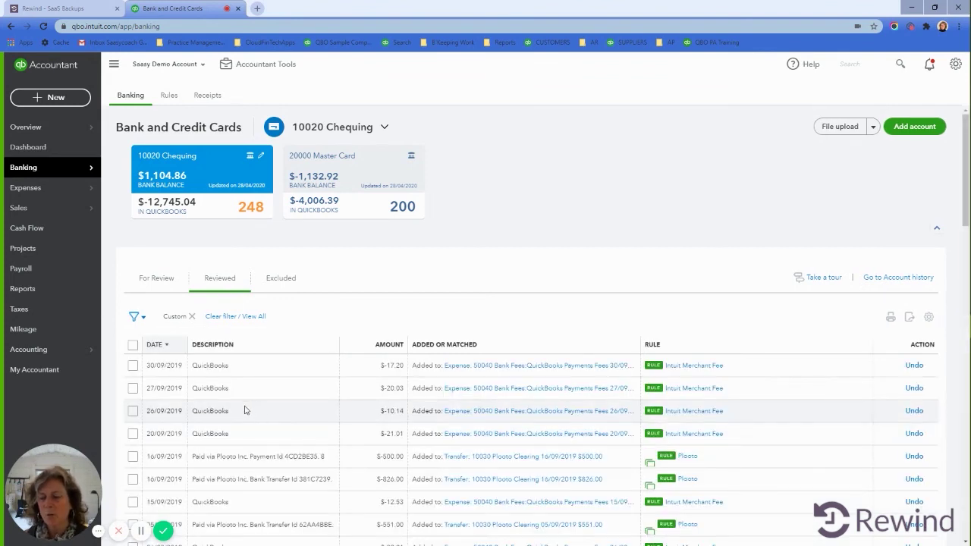
Step: Select all the filtered reviewed transactions and undo them, continuing despite the reconciled ones
scroll(264, 387, down, 6)
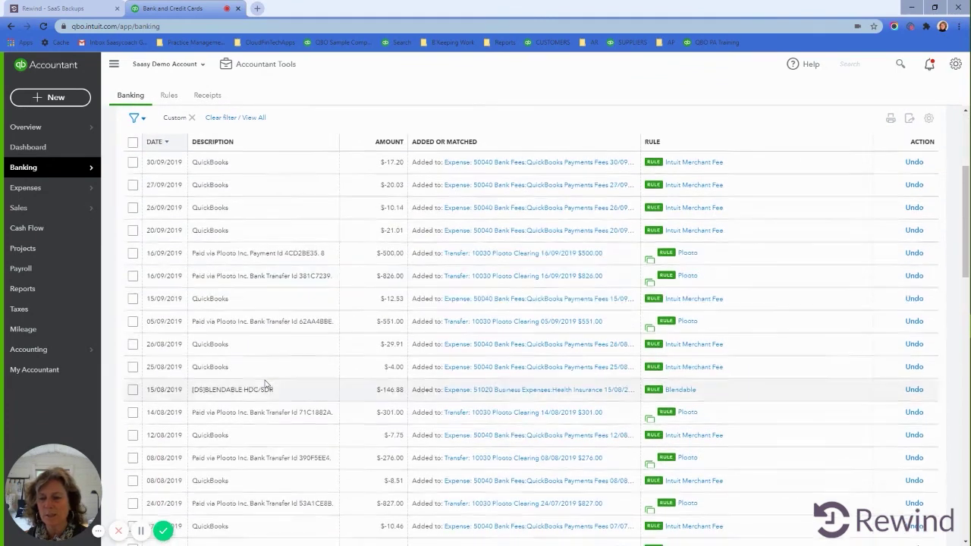
scroll(264, 385, up, 8)
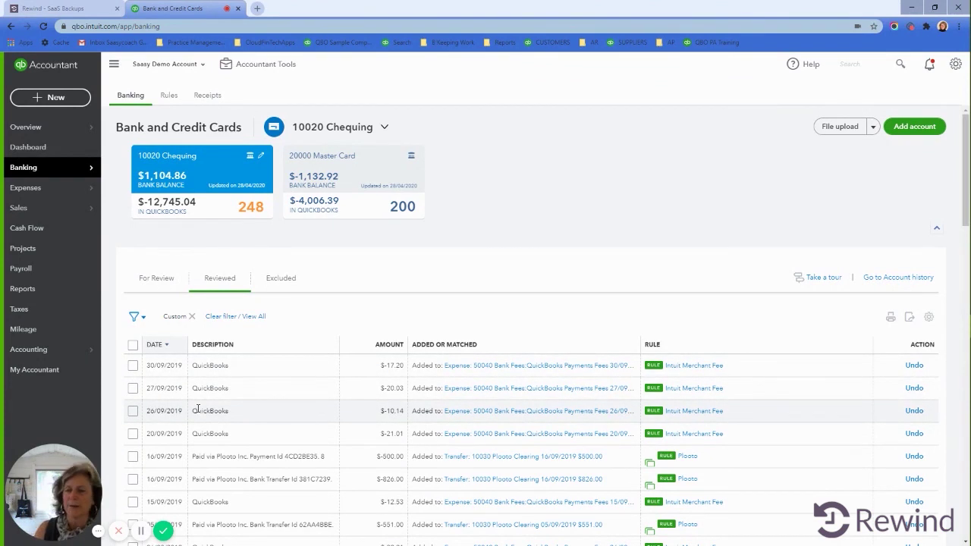
click(134, 346)
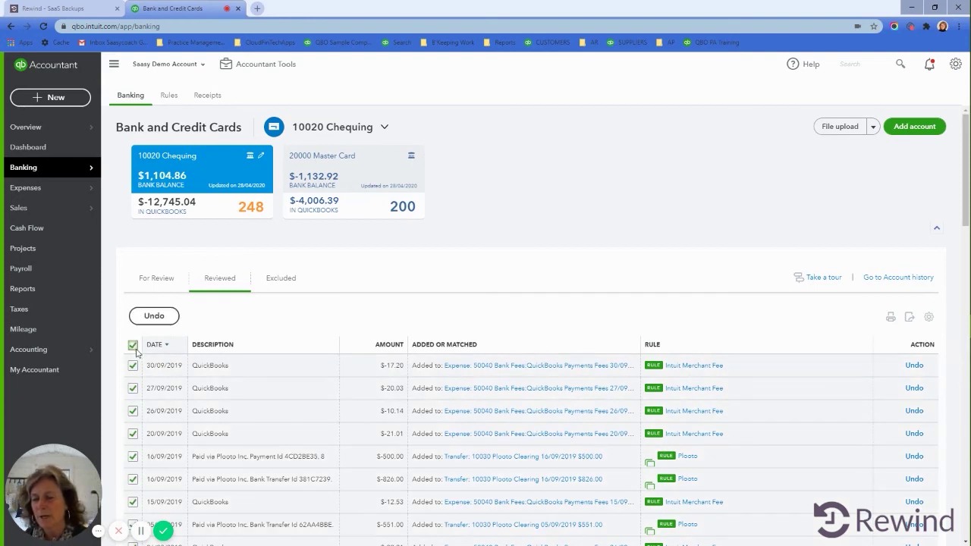
click(154, 317)
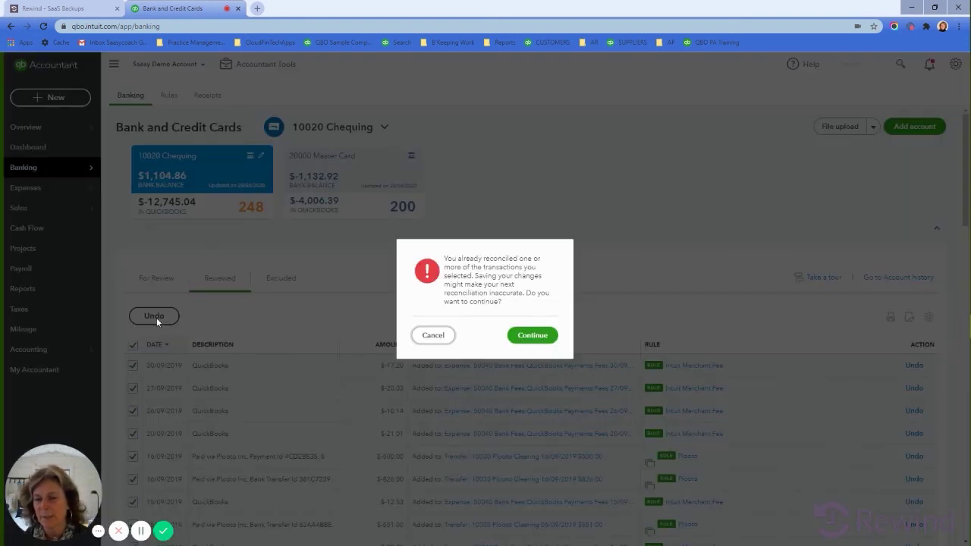
click(533, 335)
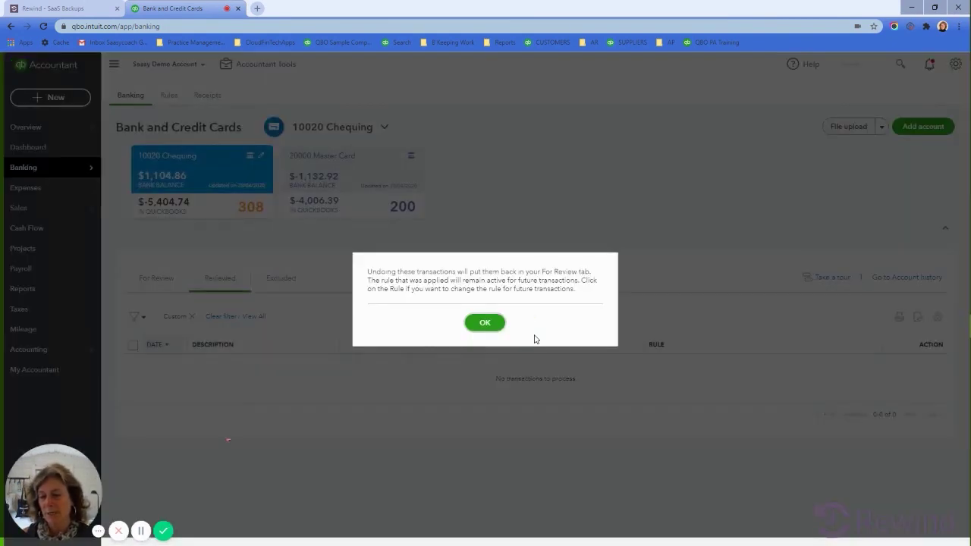
click(500, 324)
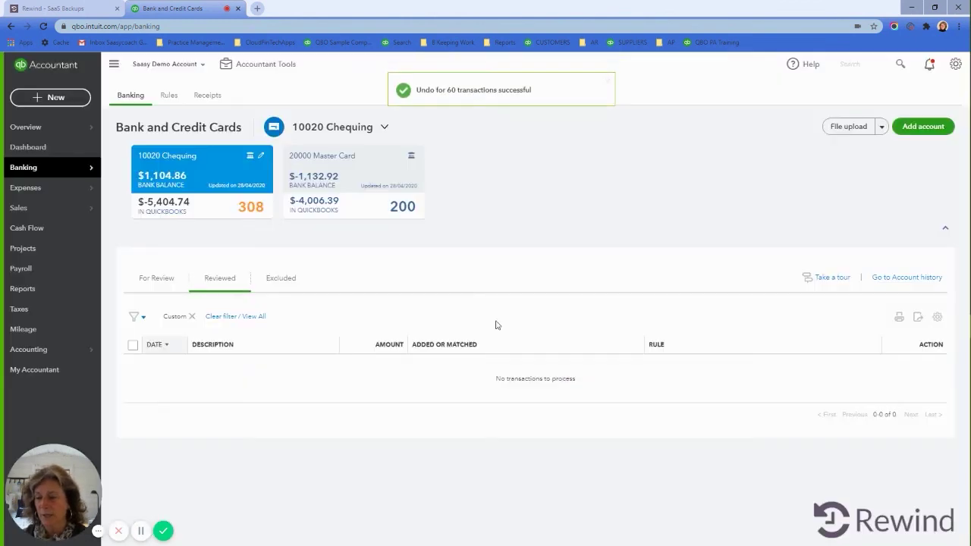
Step: Check the excluded transactions of the 10020 Chequing account and look through the ones awaiting review
click(165, 280)
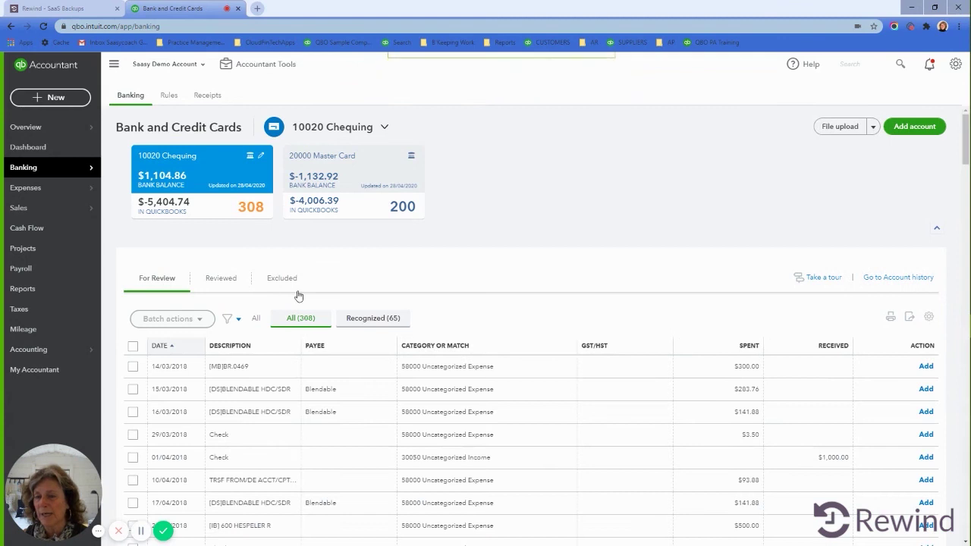
click(286, 282)
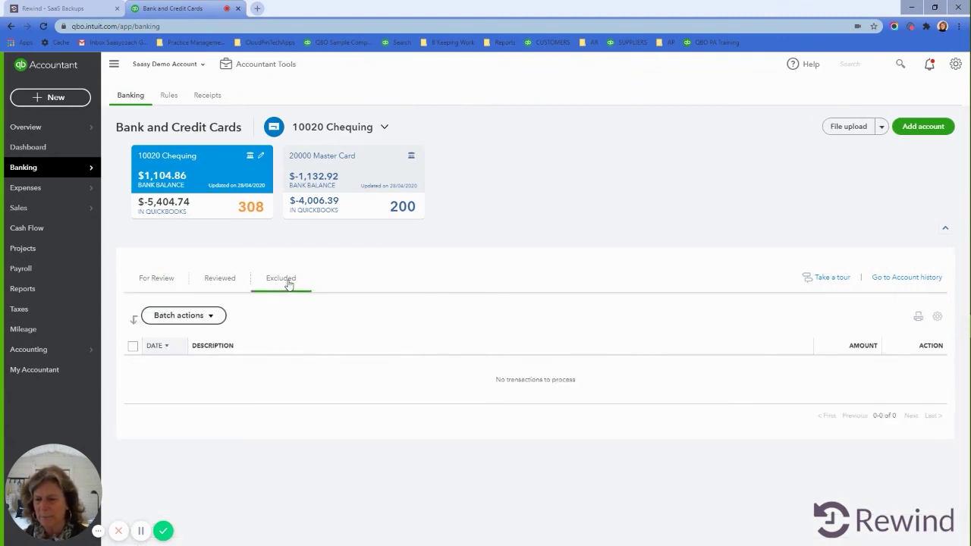
click(145, 279)
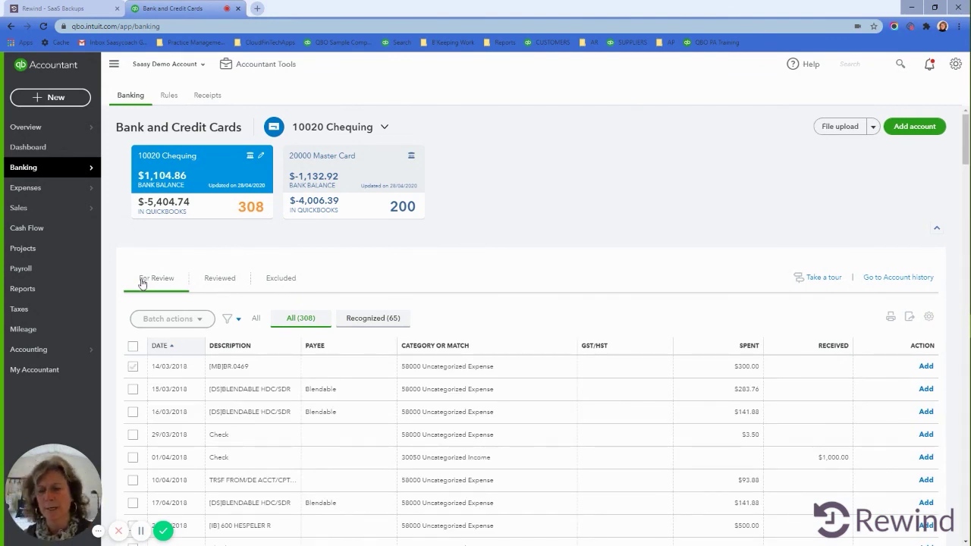
scroll(609, 422, down, 2)
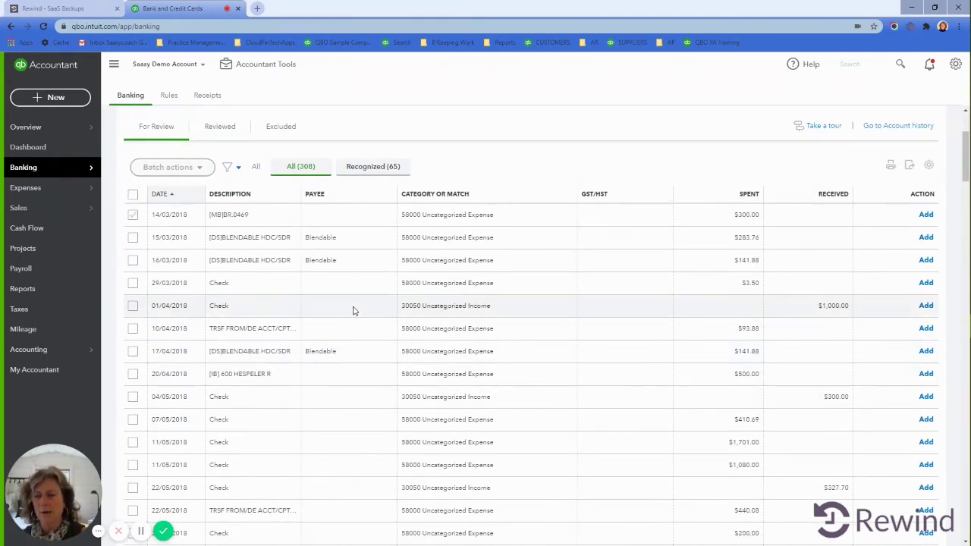
scroll(306, 387, down, 2)
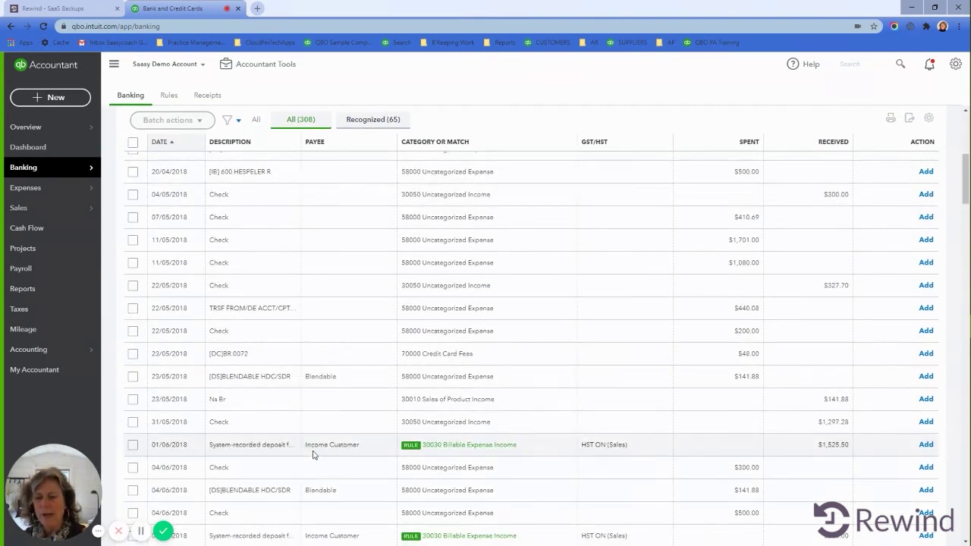
scroll(317, 448, up, 4)
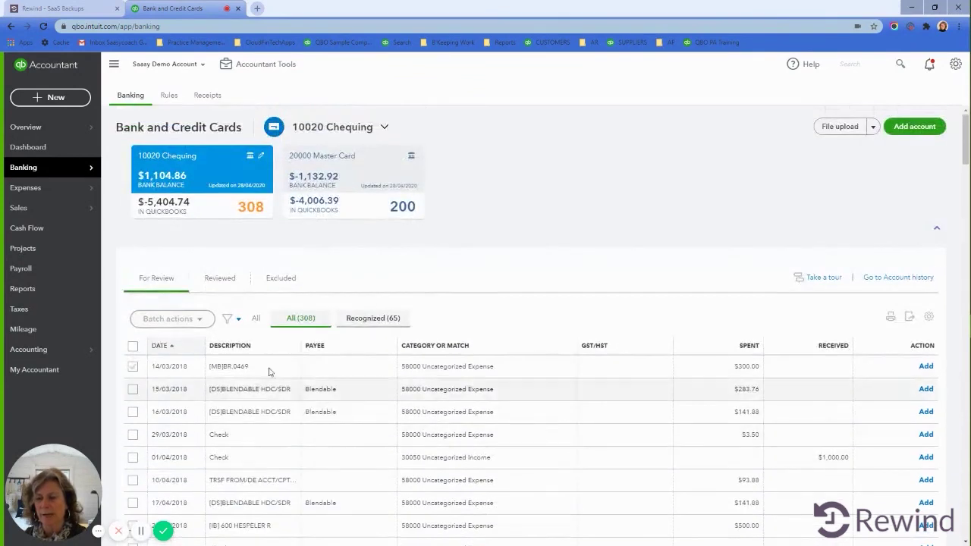
Step: Open the date filter for the transactions awaiting review
click(229, 319)
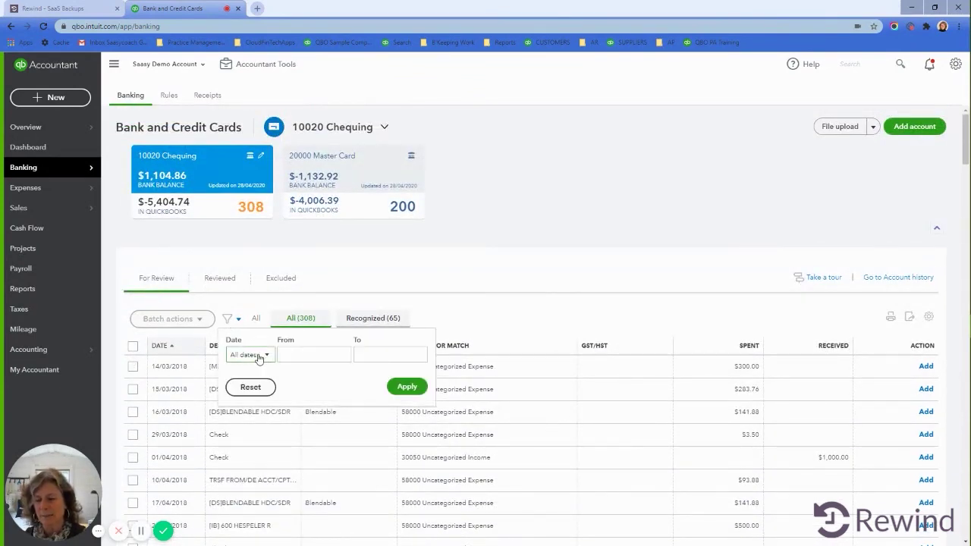